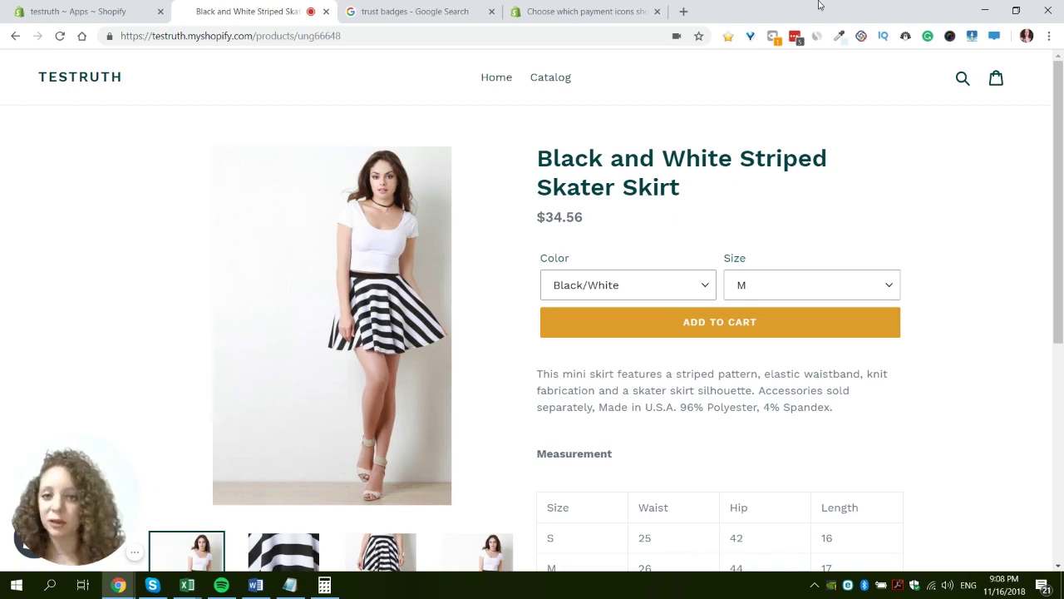
- From the admin Apps page, search the Shopify App Store for 'trust badges'
left_click(74, 12)
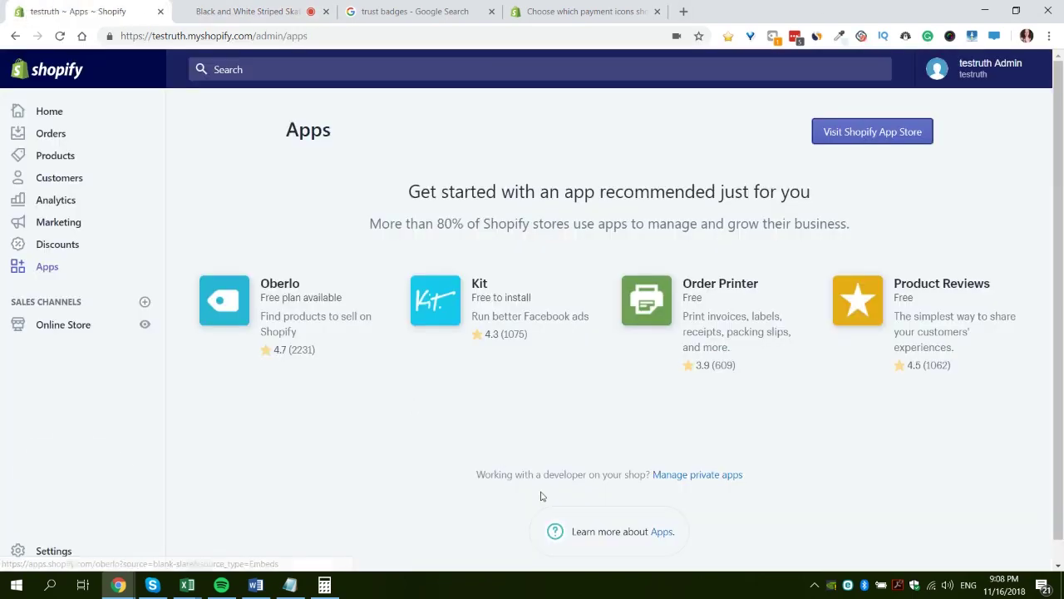
left_click(883, 138)
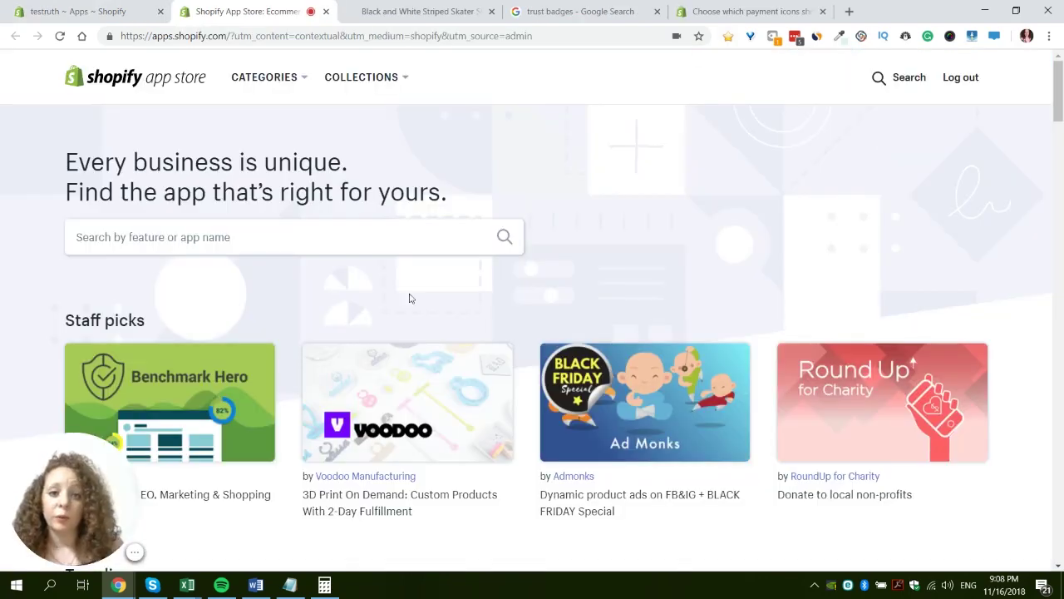
left_click(195, 239)
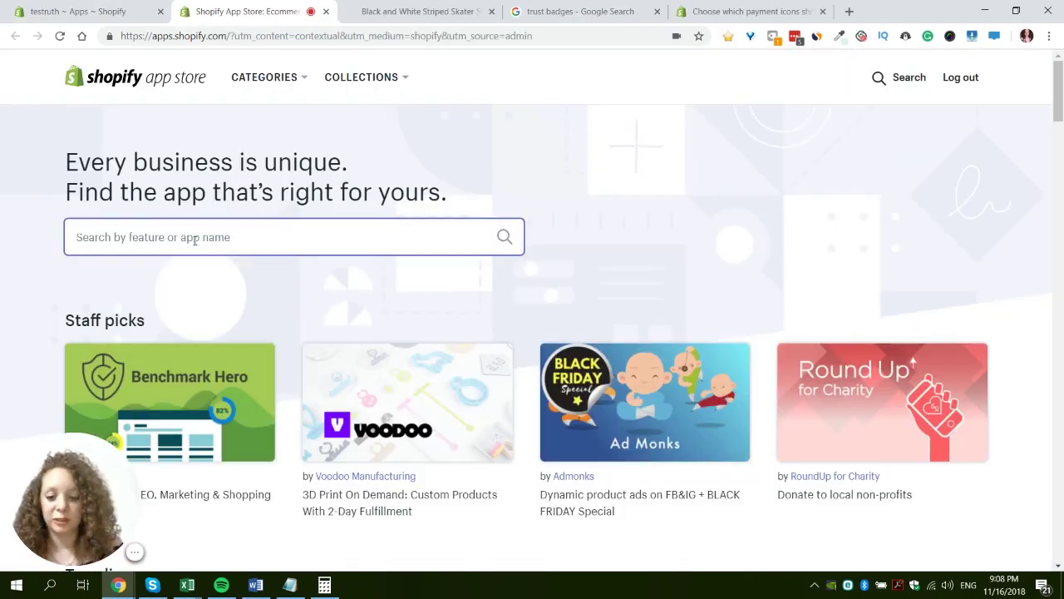
type("trust")
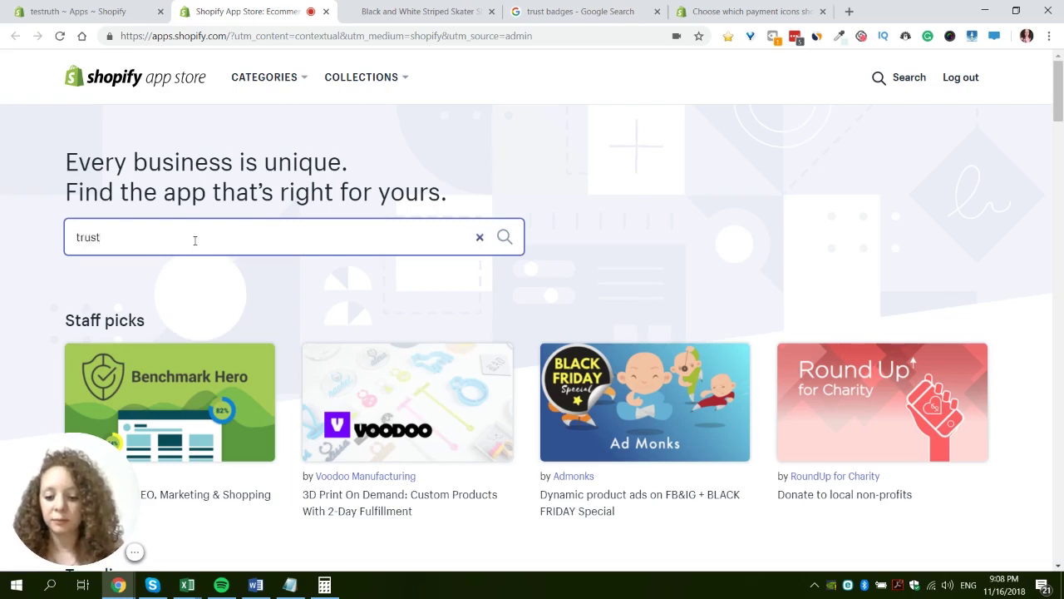
type(" badges")
key("Return")
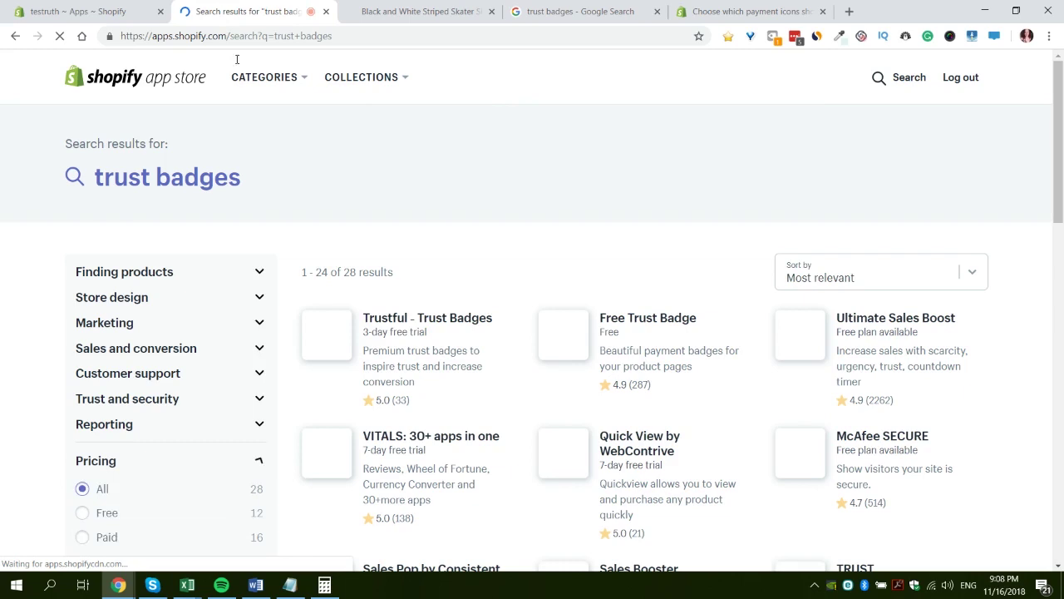
- Open the Free Trust Badge listing and add the app to the store
mouse_move(264, 76)
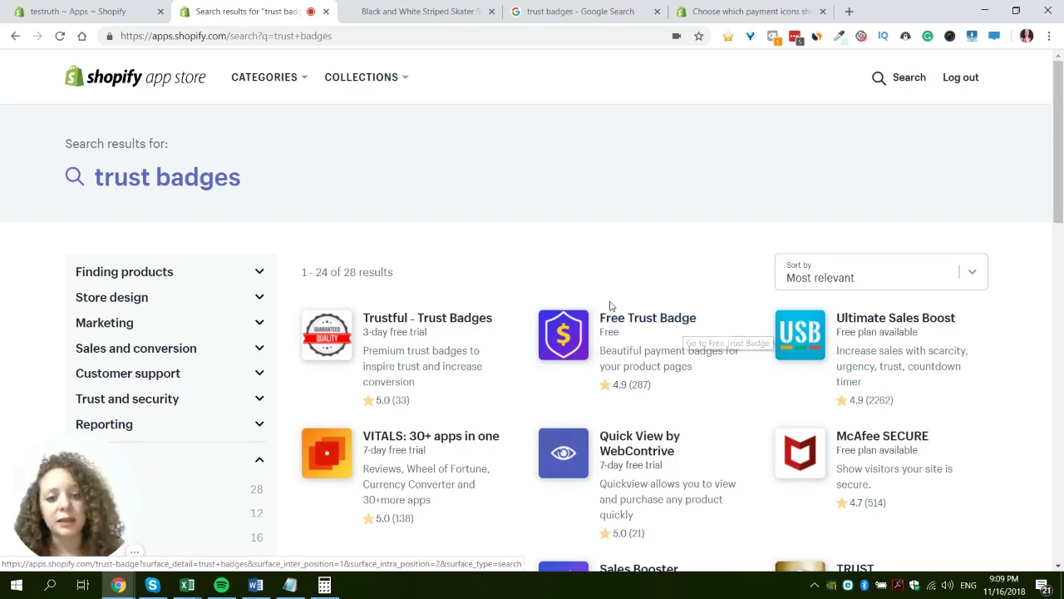
left_click(606, 323)
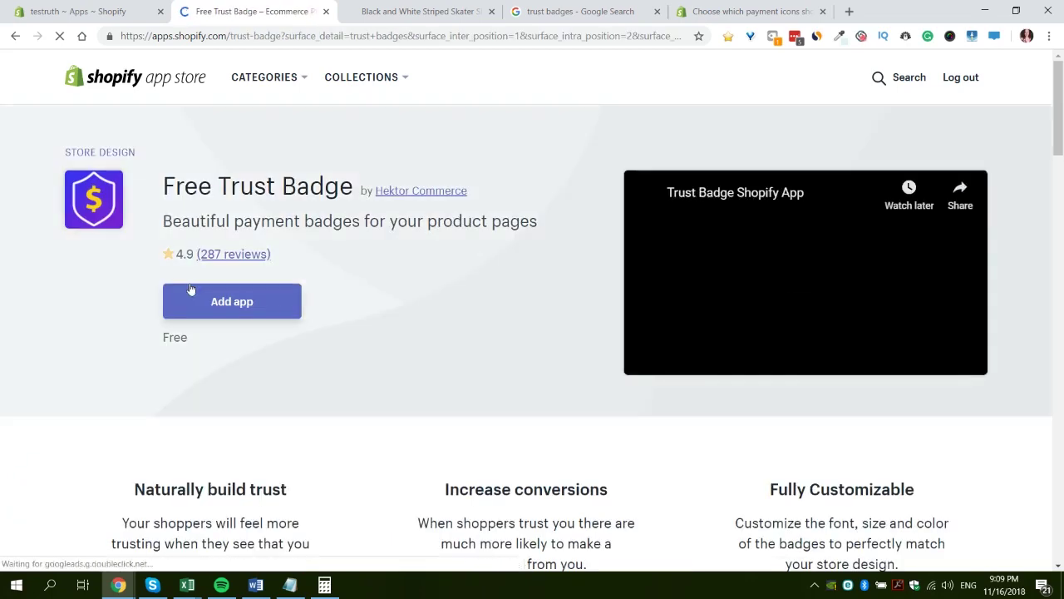
left_click(218, 301)
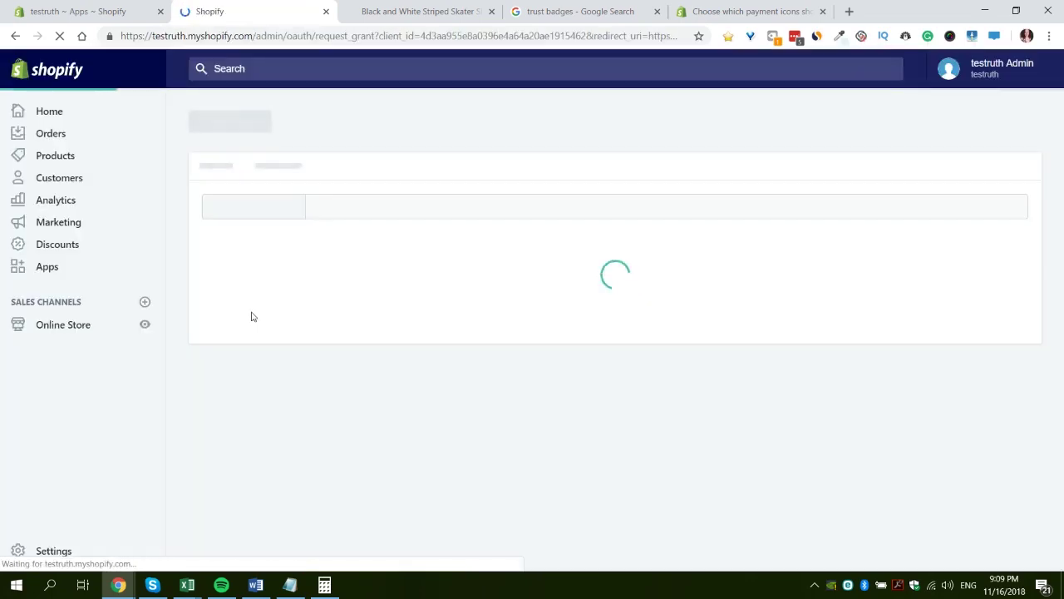
- Install Free Trust Badge and add a Credit Card payment badge
left_click(823, 443)
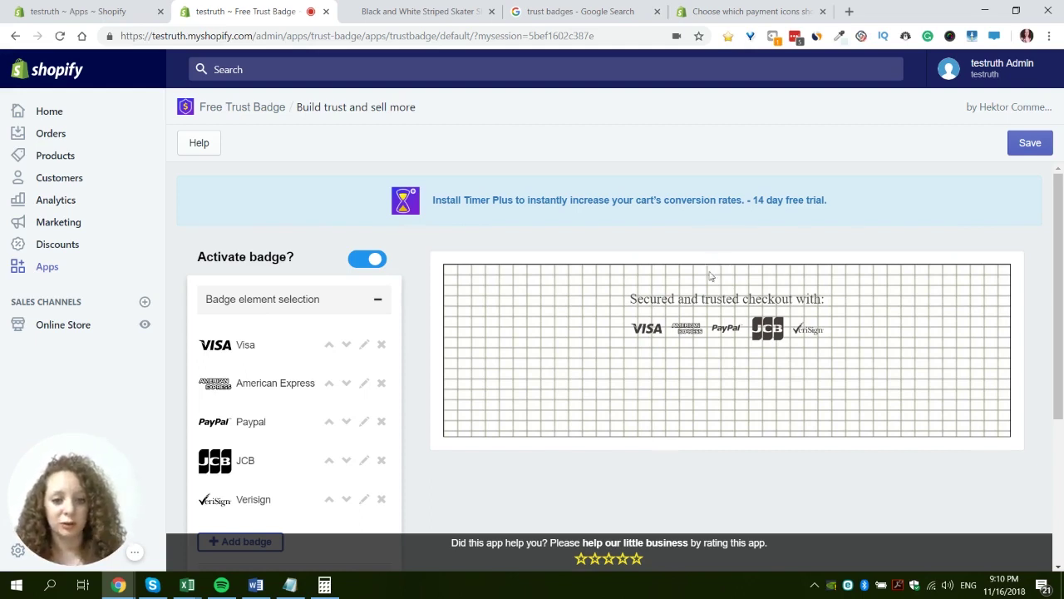
scroll(686, 310, "down", 1)
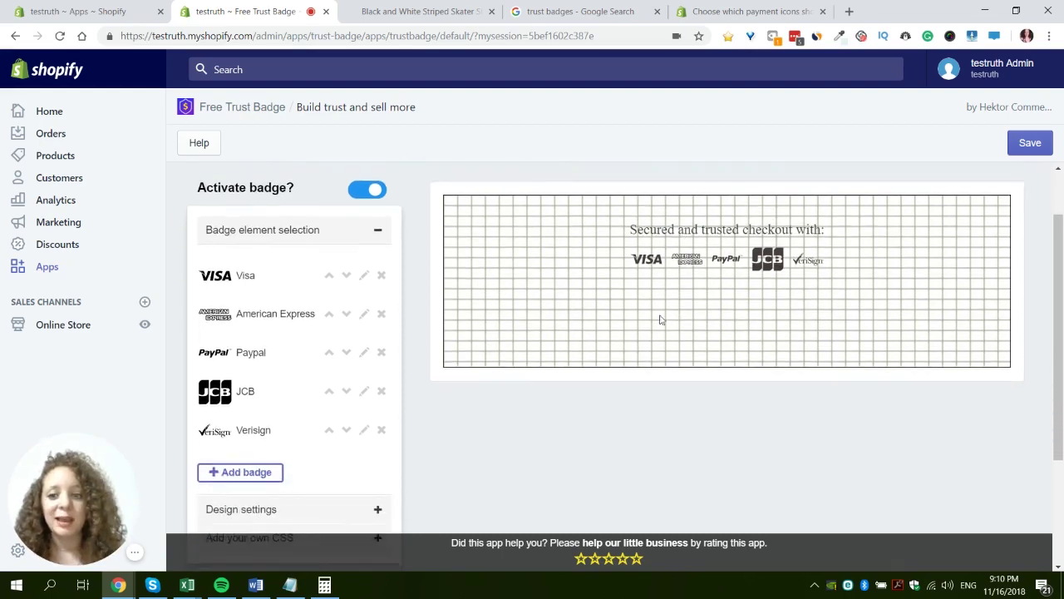
left_click(260, 472)
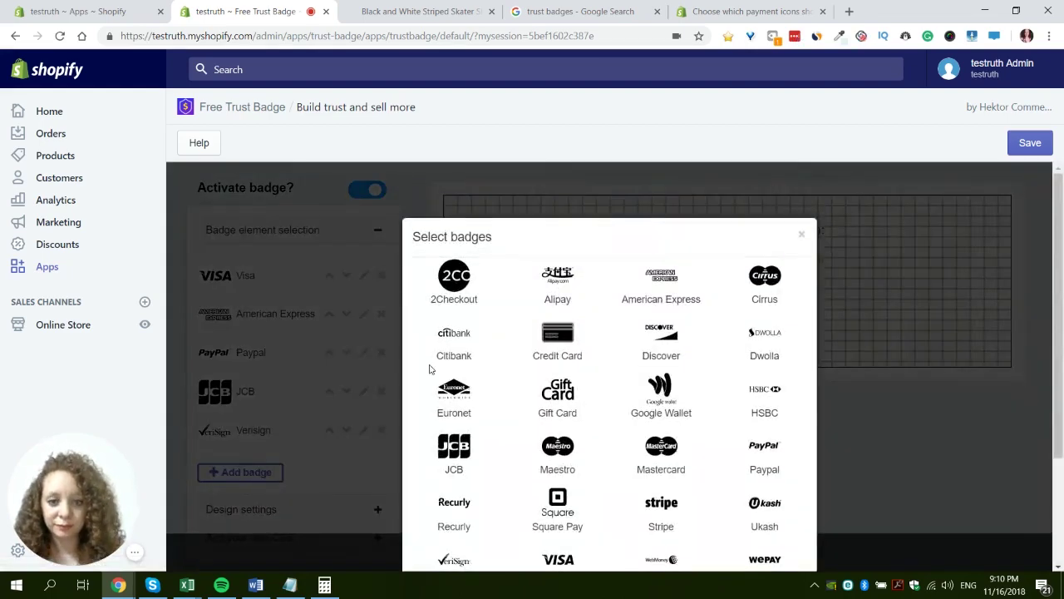
left_click(562, 349)
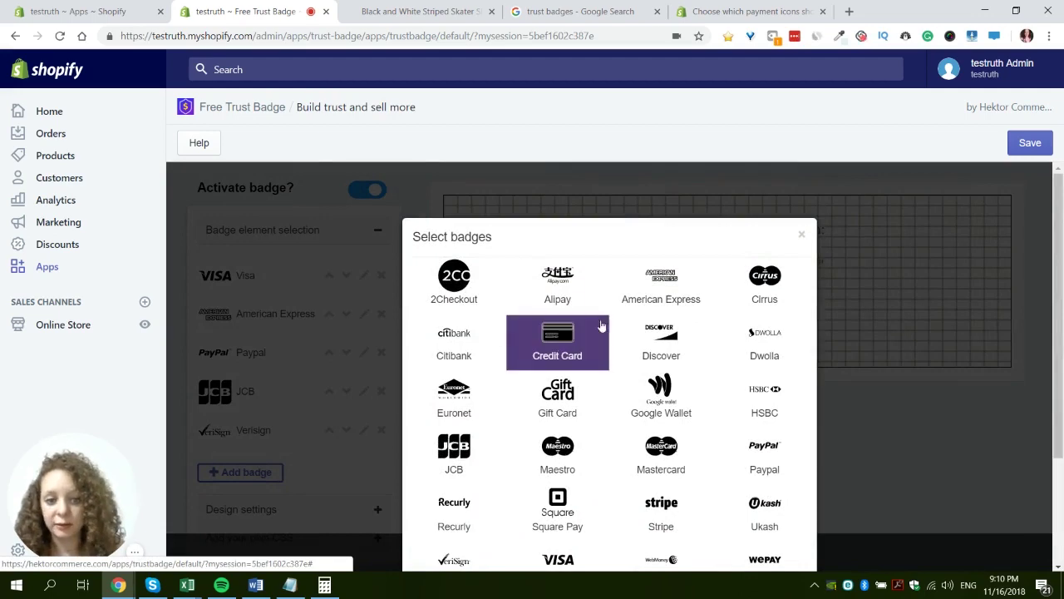
scroll(562, 349, "down", 3)
left_click(785, 530)
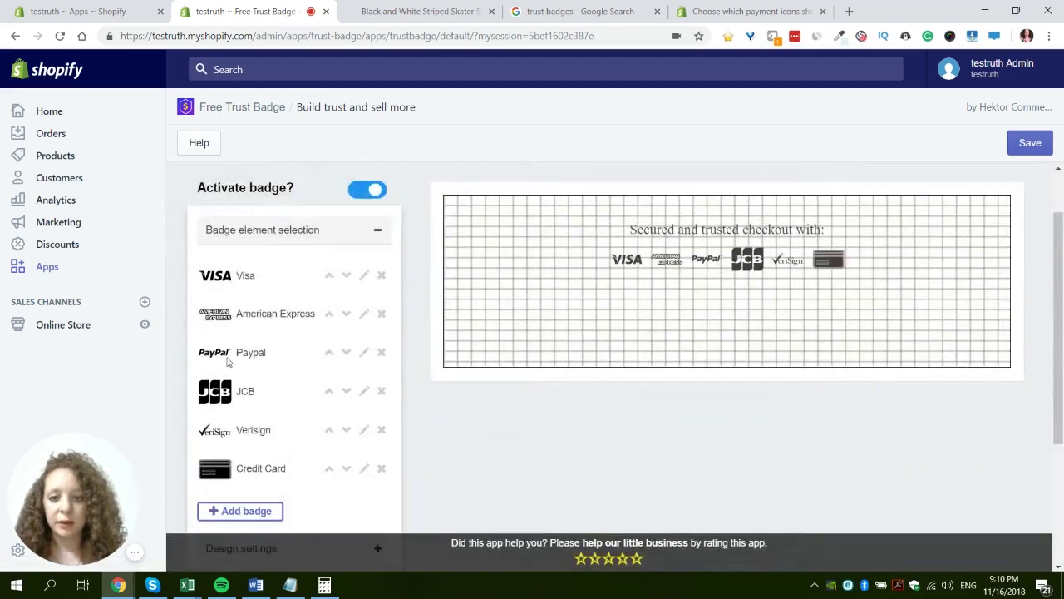
- Move American Express ahead of Visa and remove the JCB badge
left_click(329, 313)
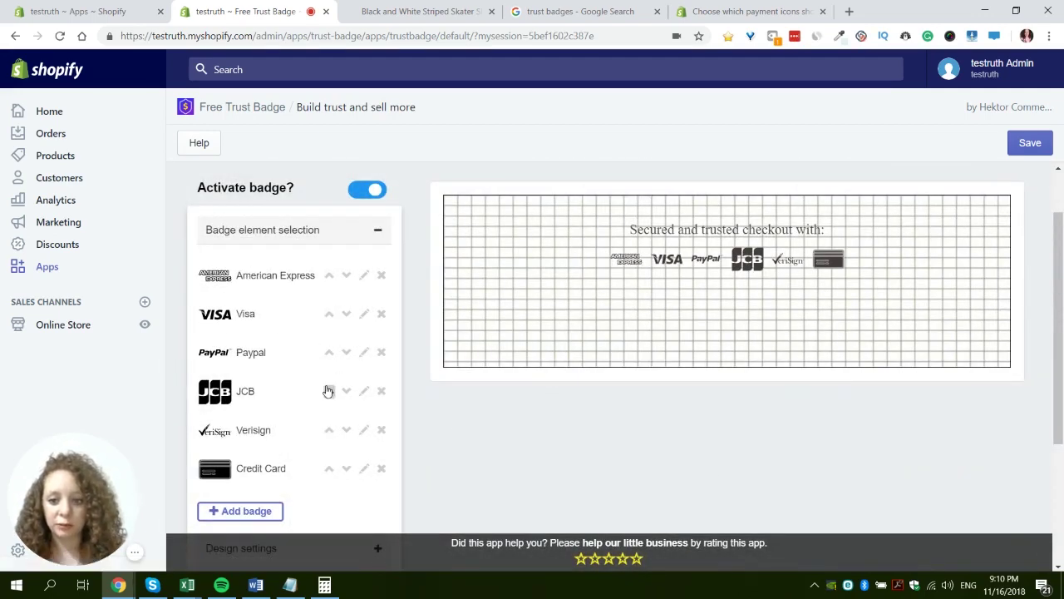
left_click(328, 390)
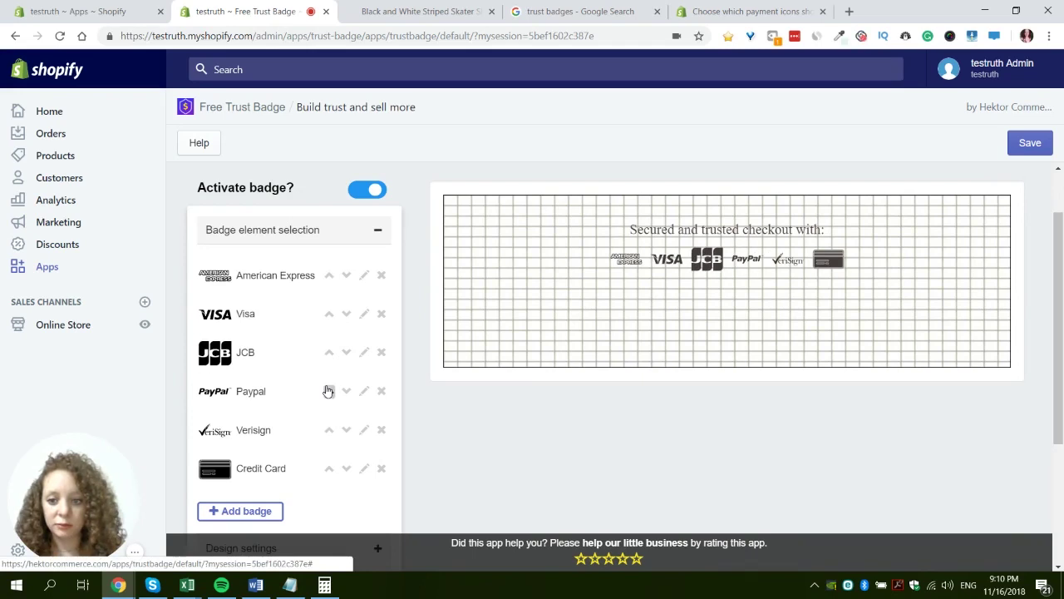
left_click(382, 353)
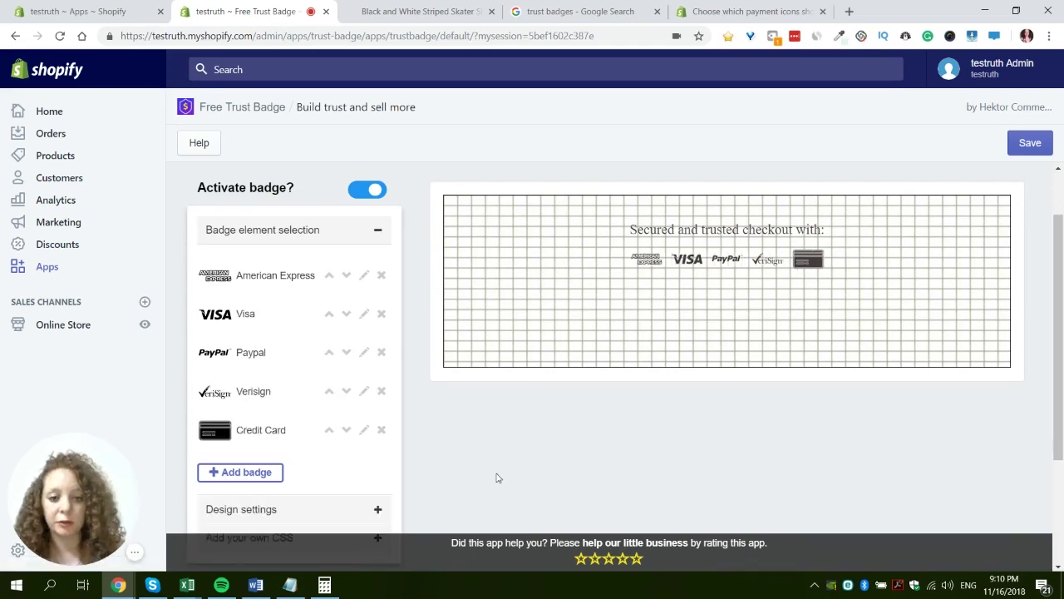
- In the badge's design settings, set the badge icon colour to black (#000000)
scroll(342, 342, "down", 3)
scroll(325, 376, "up", 3)
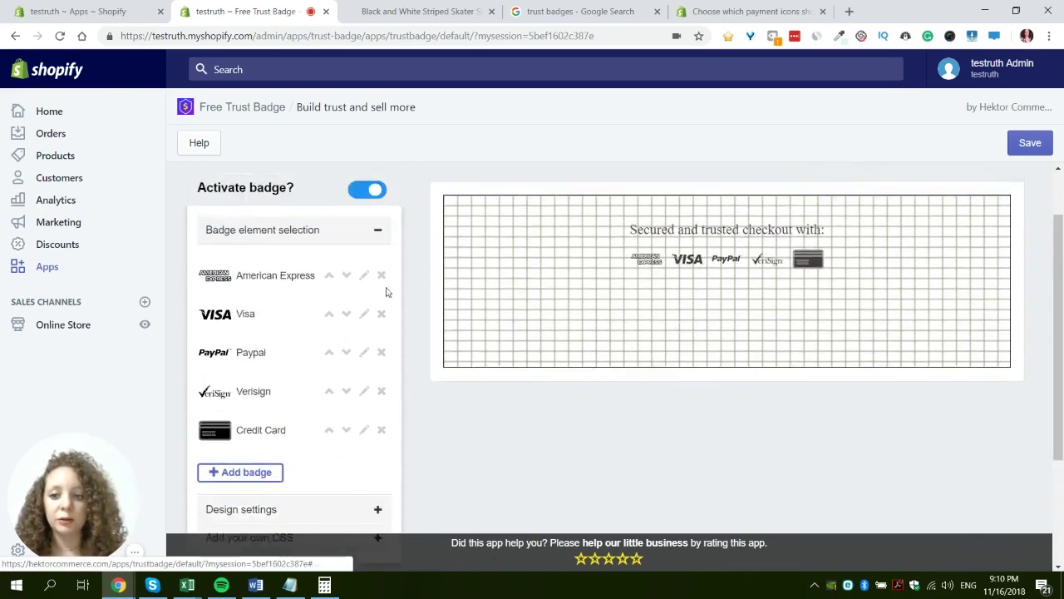
scroll(418, 363, "down", 3)
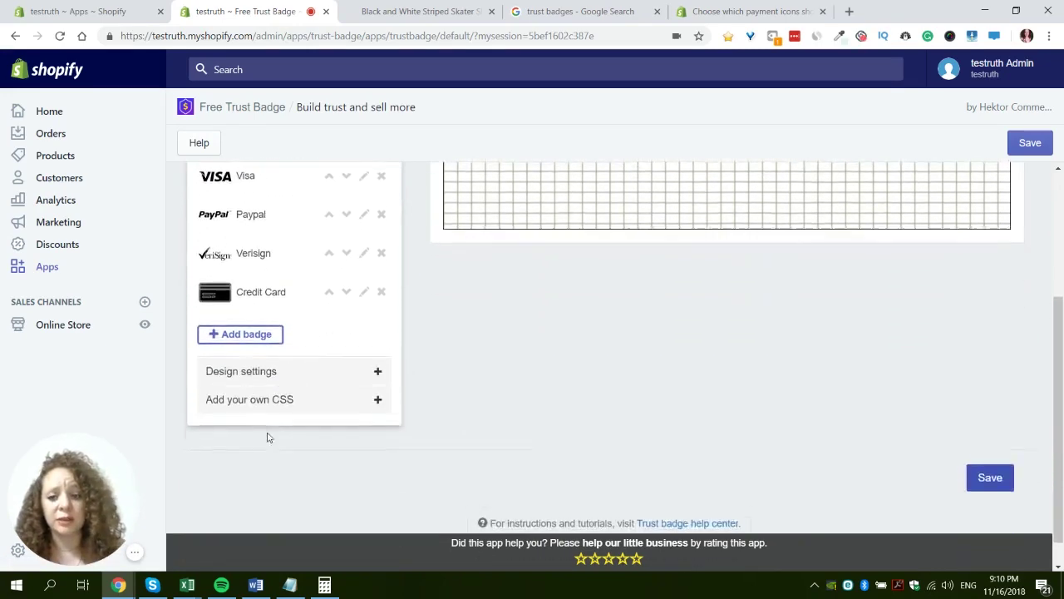
left_click(304, 374)
scroll(429, 346, "down", 3)
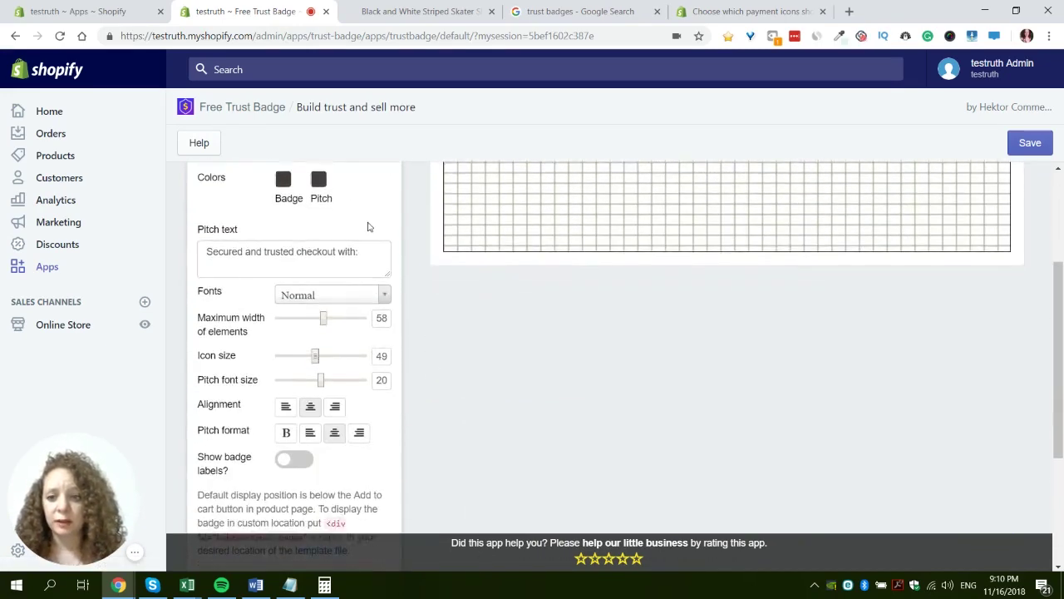
scroll(368, 226, "up", 3)
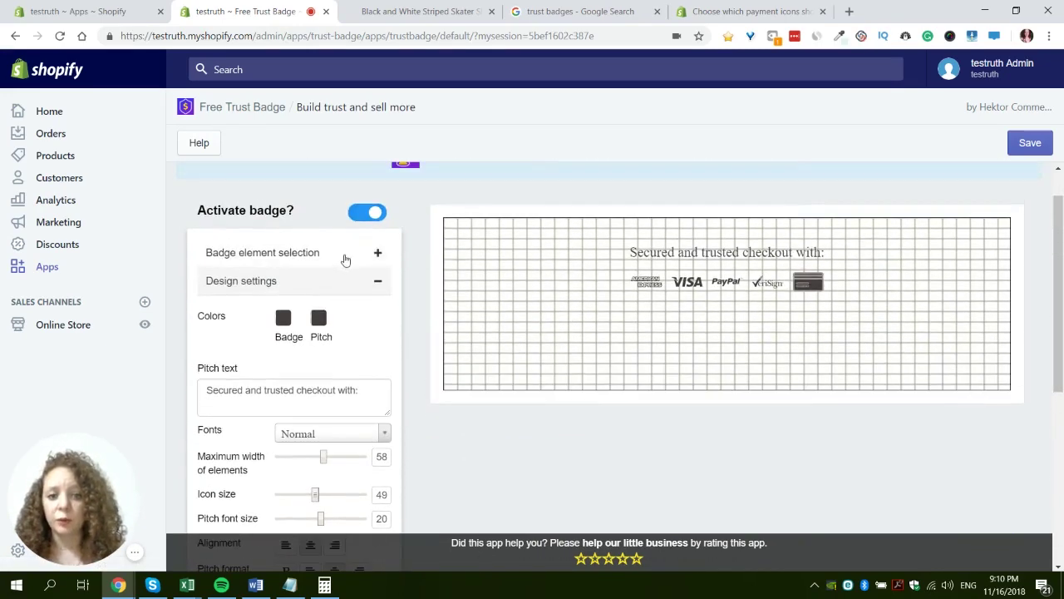
left_click(283, 316)
left_click_drag(287, 366, 271, 464)
left_click(247, 338)
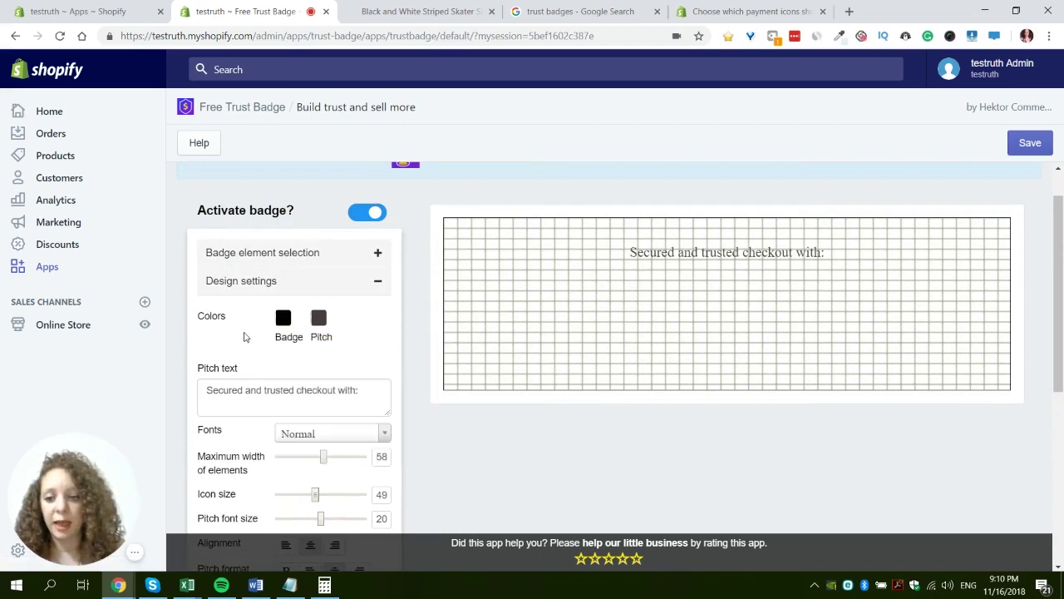
- Set the pitch text colour to black (#000000)
left_click(312, 321)
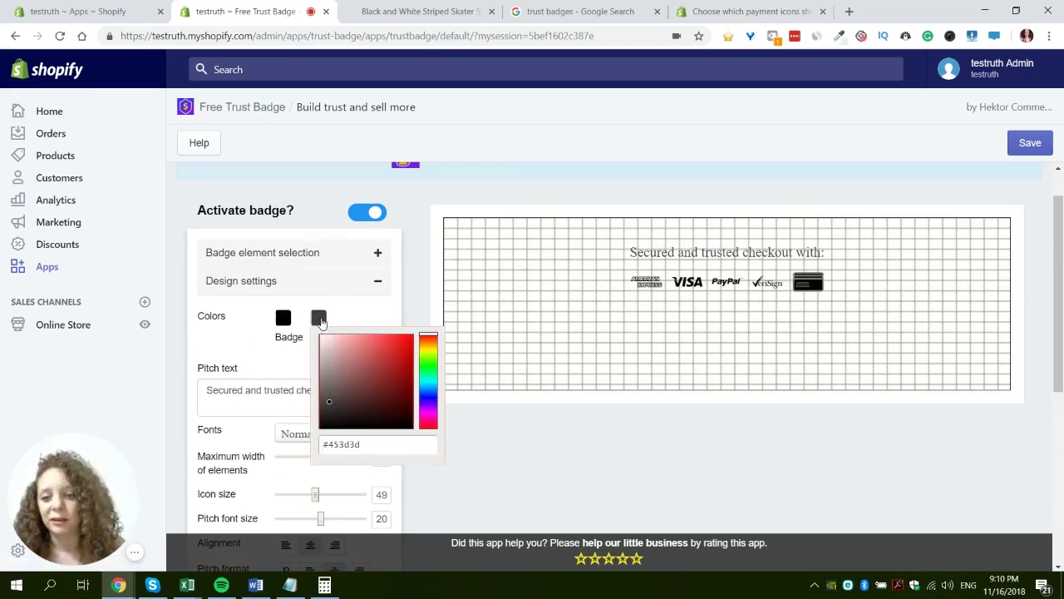
left_click_drag(350, 371, 300, 423)
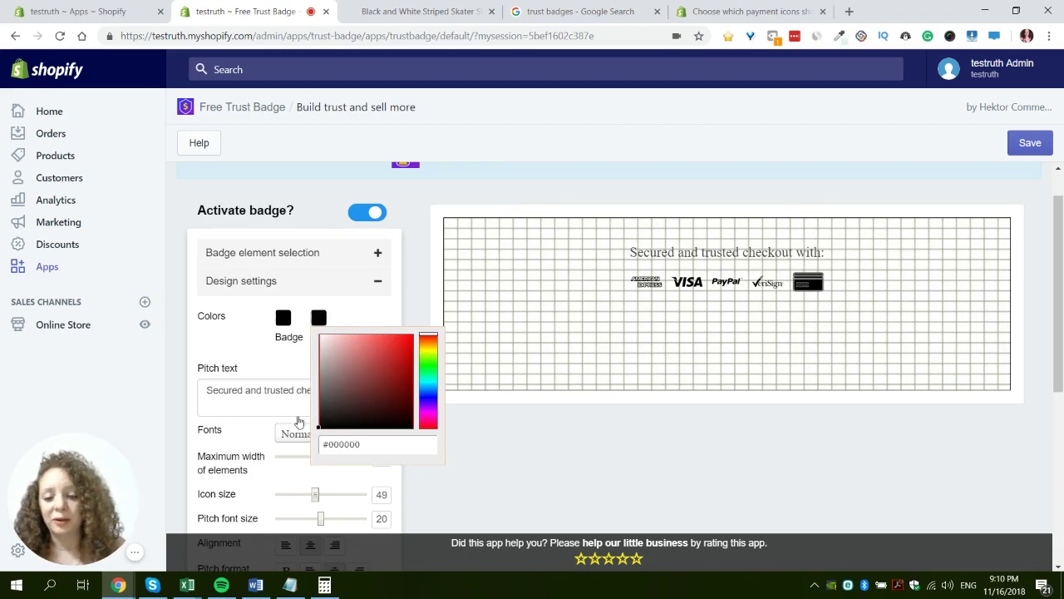
left_click(256, 359)
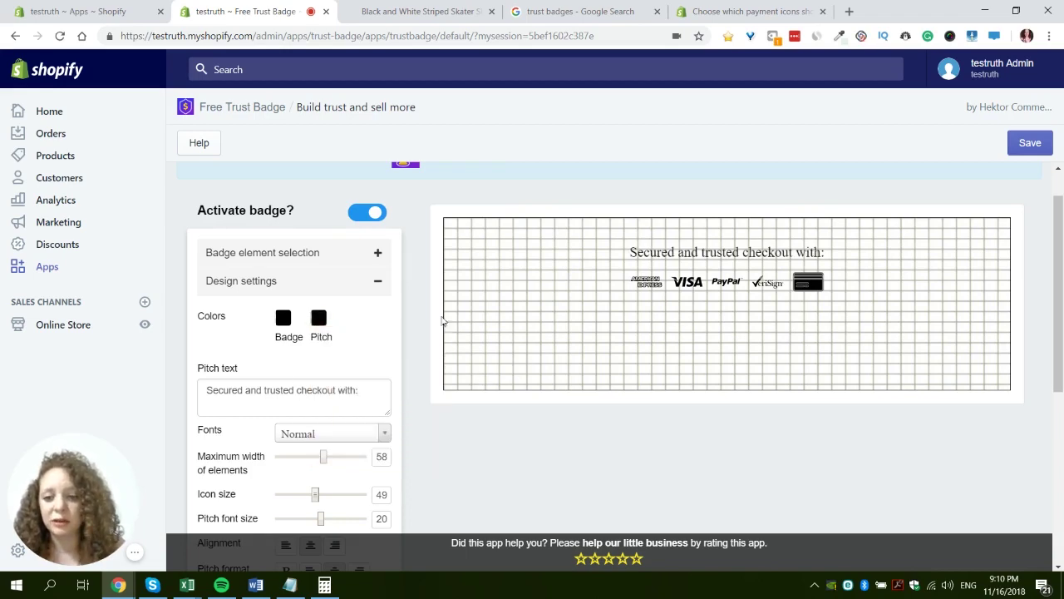
scroll(399, 324, "down", 1)
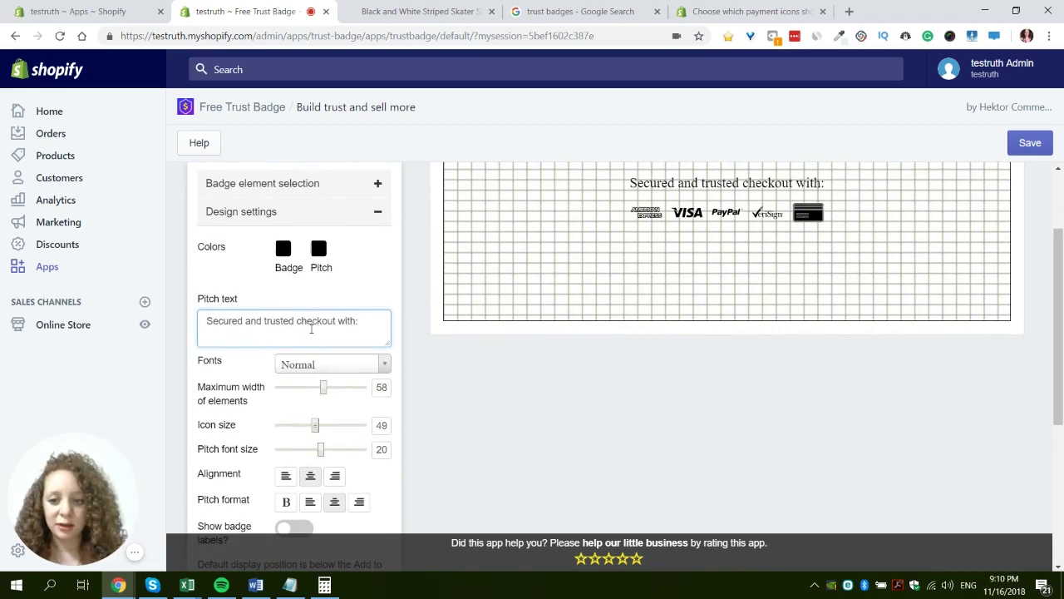
scroll(312, 328, "down", 1)
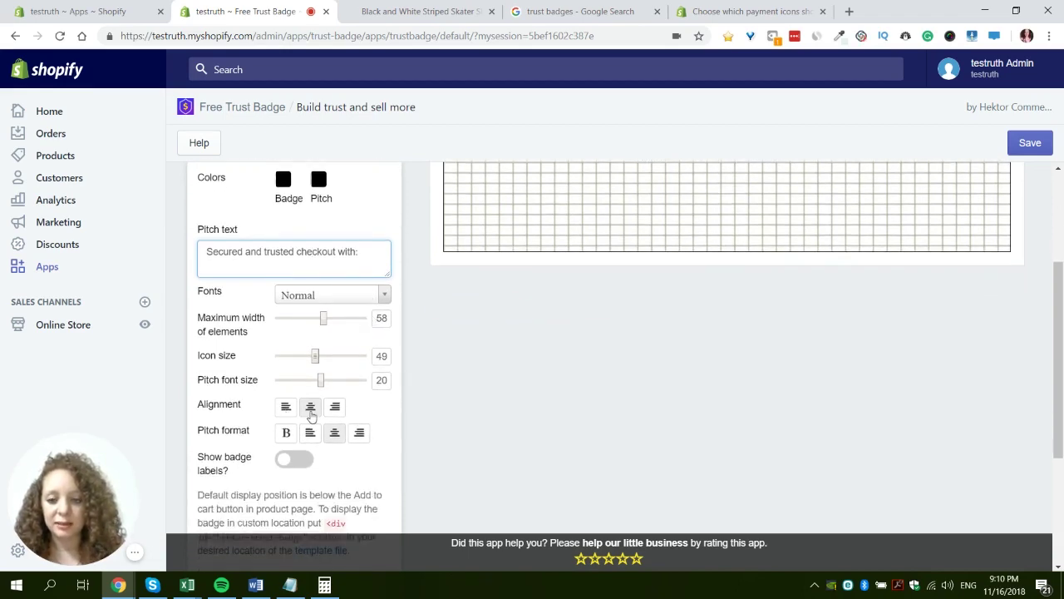
scroll(346, 424, "up", 3)
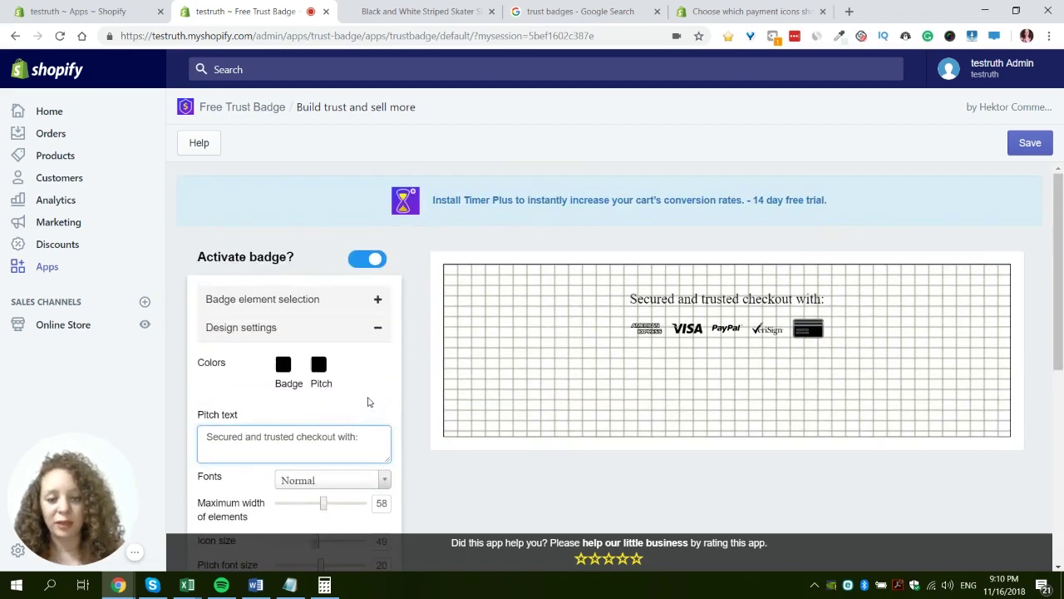
scroll(602, 368, "down", 5)
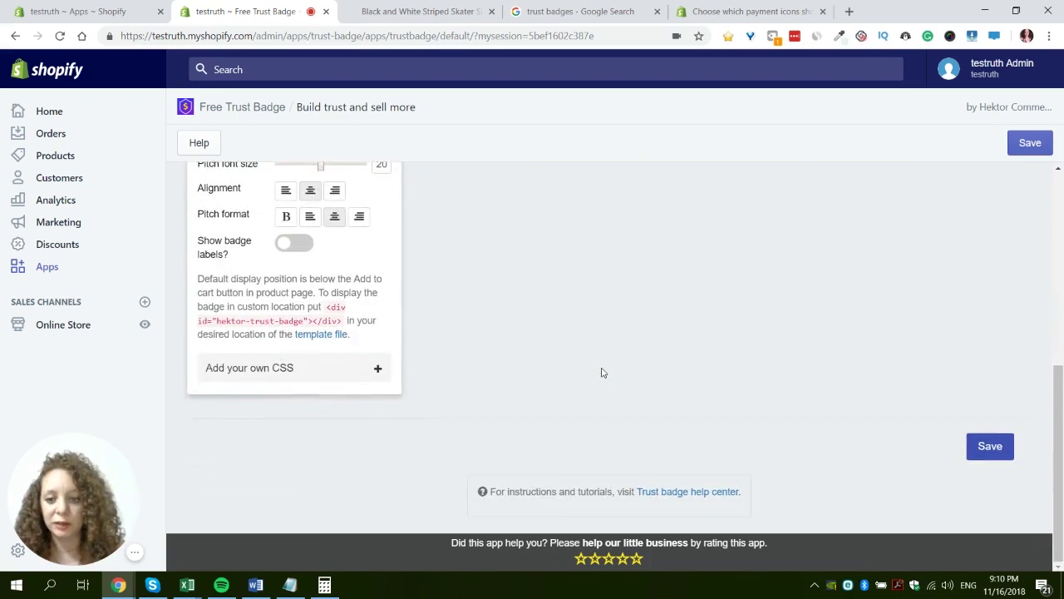
left_click(307, 374)
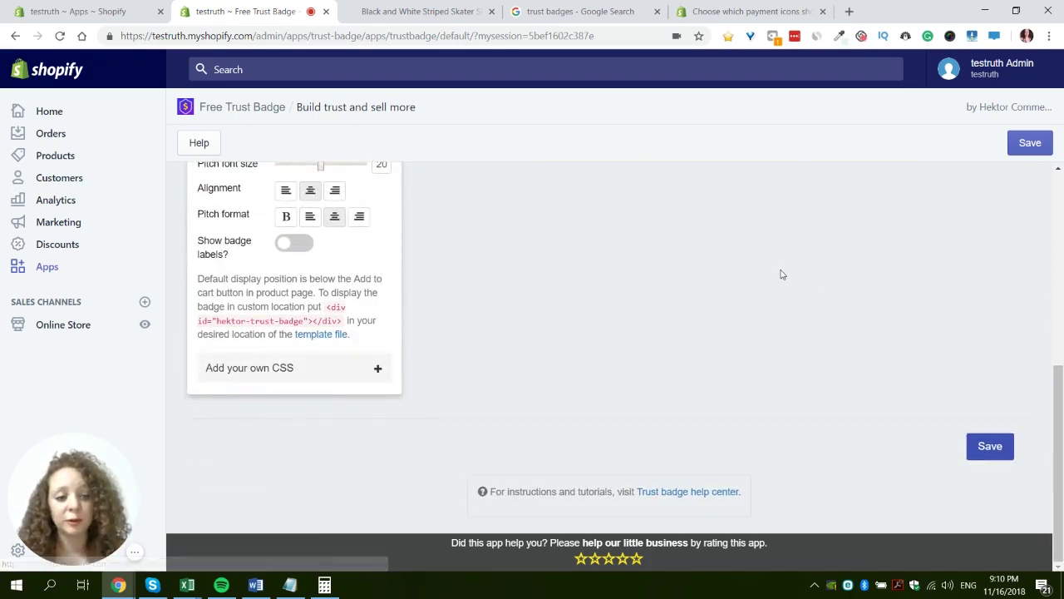
- Save the trust badge settings and reload the skater skirt product page
left_click(997, 444)
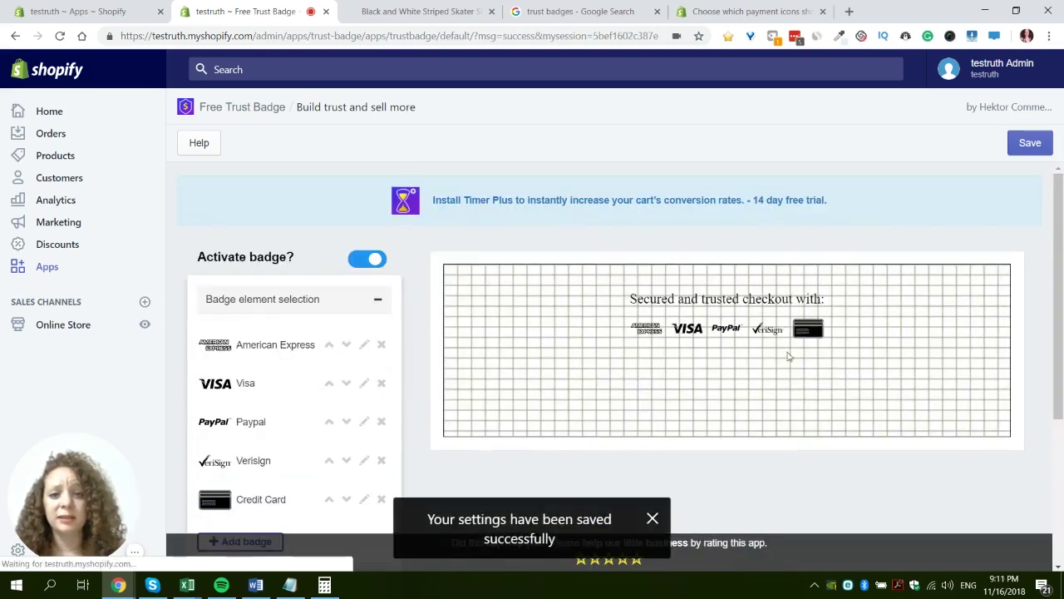
left_click(416, 11)
left_click(59, 35)
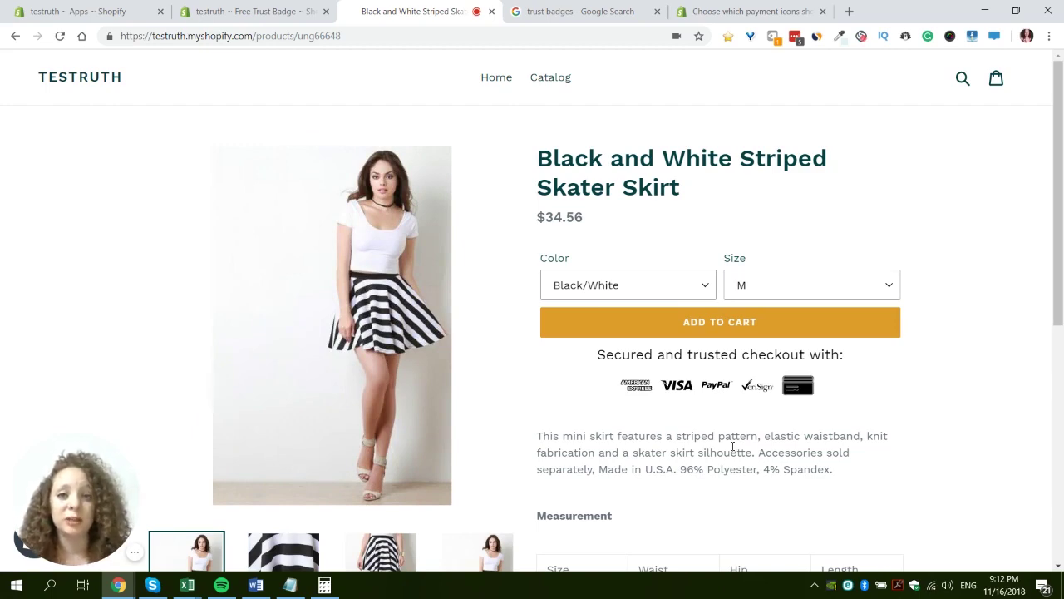
- Scroll the skater skirt product page to check the payment badges below Add to Cart
scroll(948, 286, "down", 5)
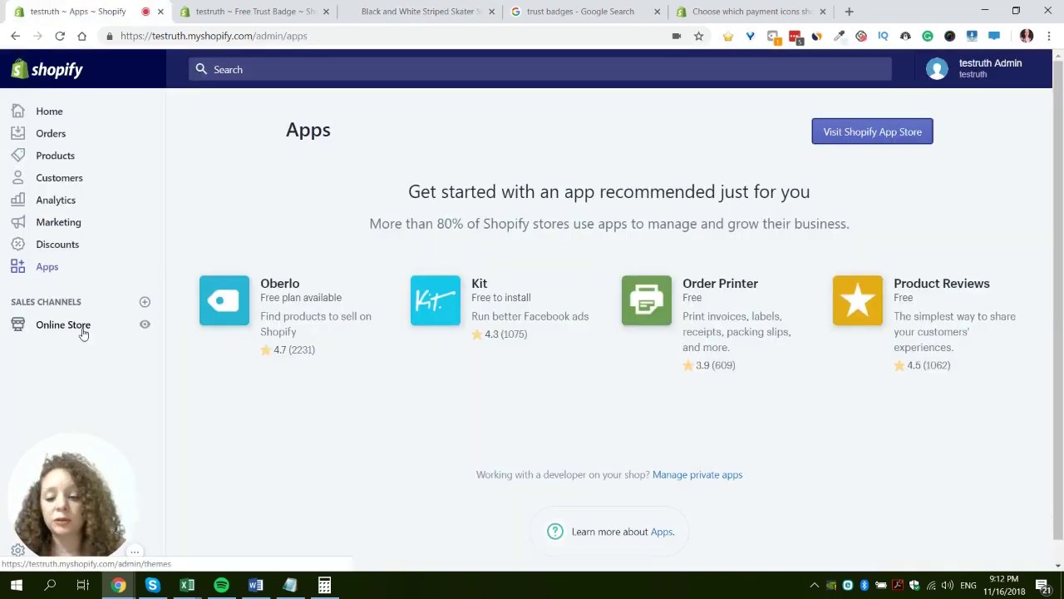
- In Online Store > Themes, customize Debut and enable Show payment icons in the Footer section
left_click(83, 332)
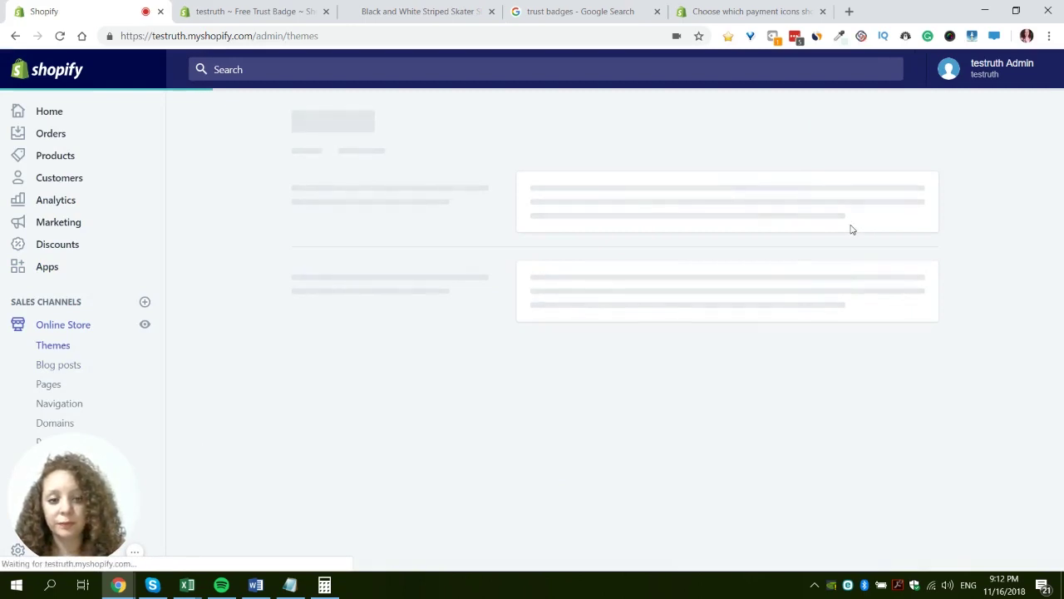
left_click(886, 325)
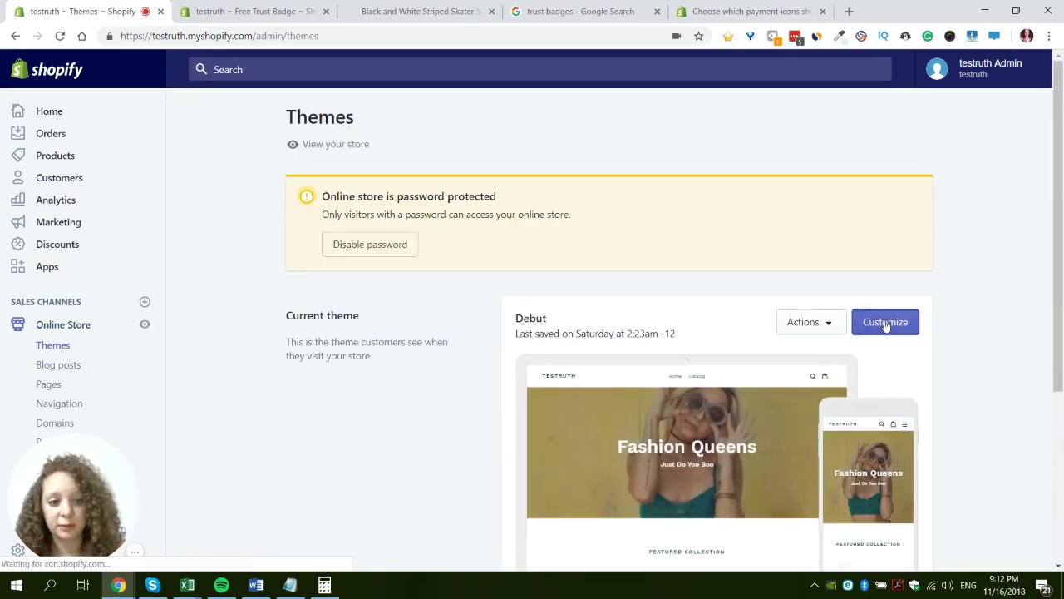
scroll(280, 275, "down", 5)
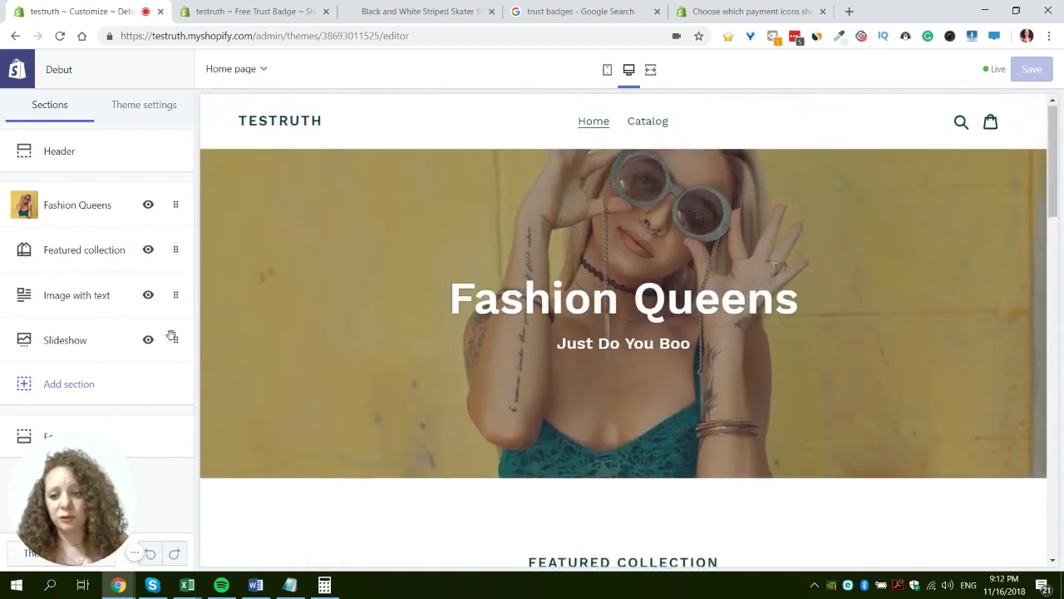
left_click(158, 437)
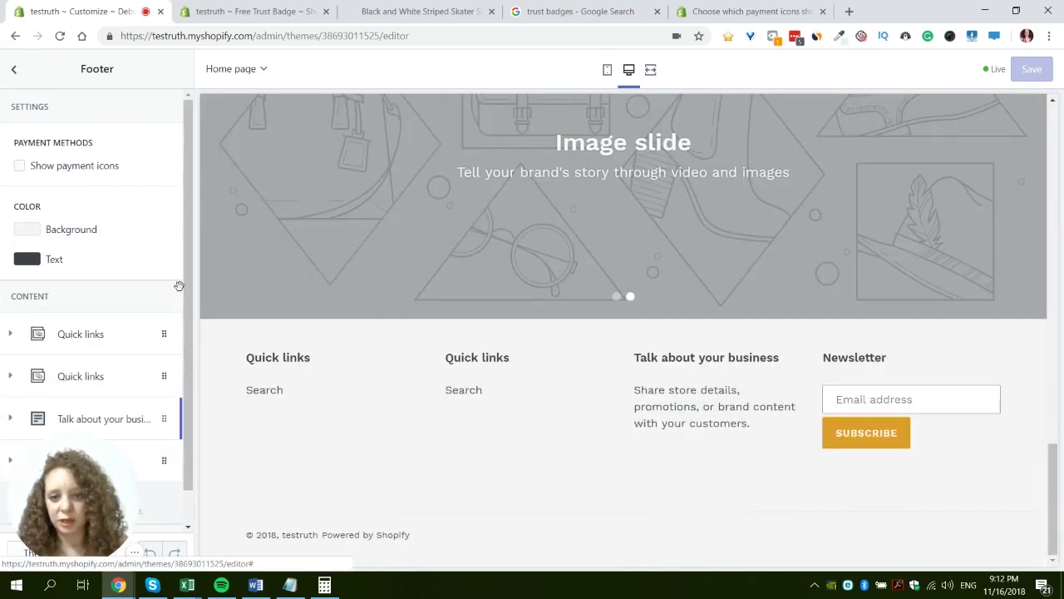
left_click(20, 169)
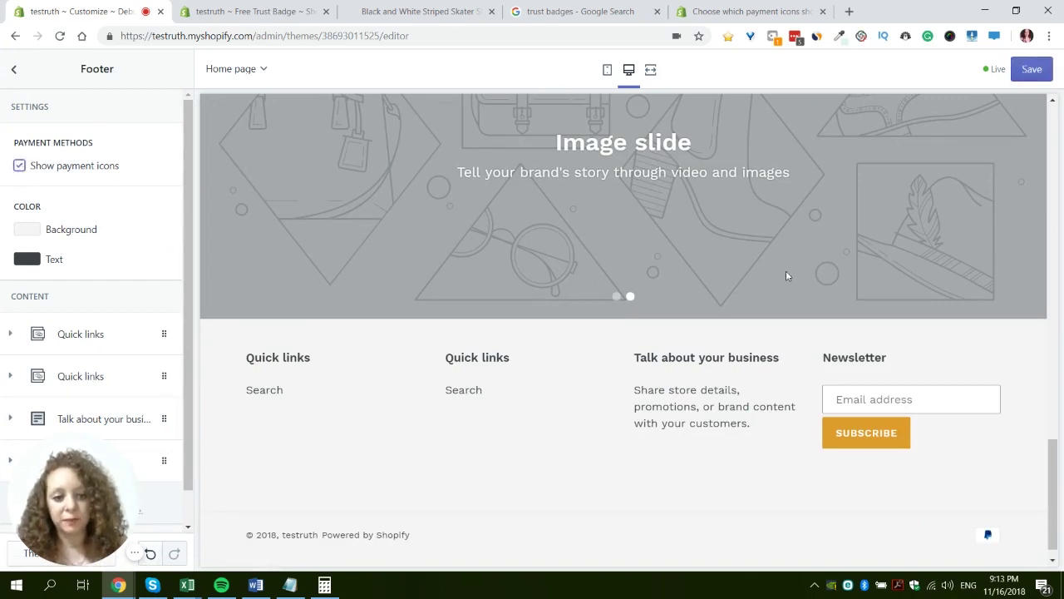